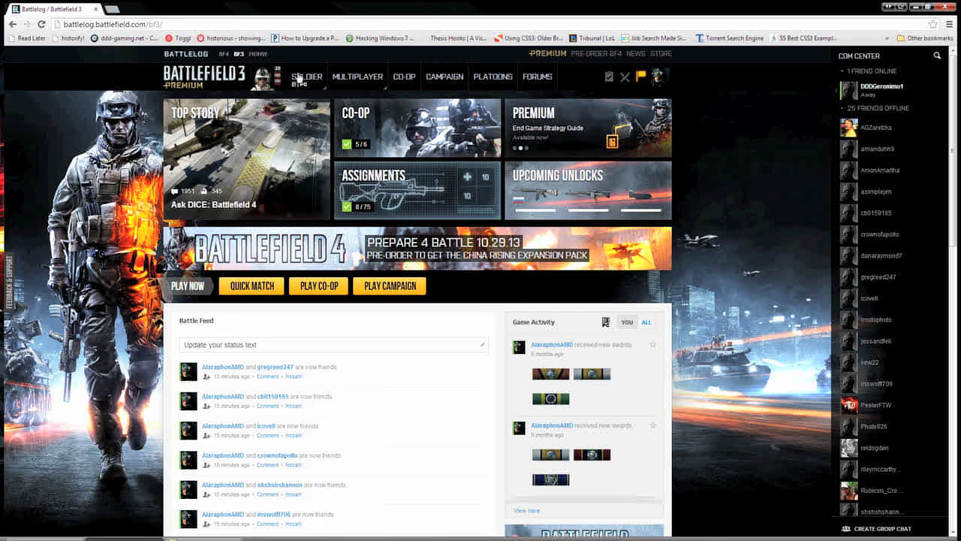
Set the multiplayer server browser region filter to North America, United States
click(357, 77)
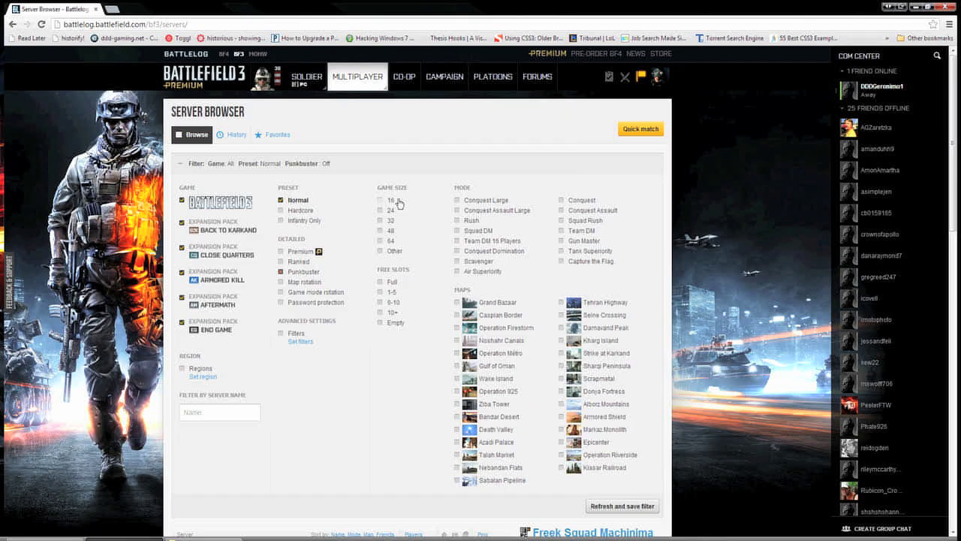
click(201, 377)
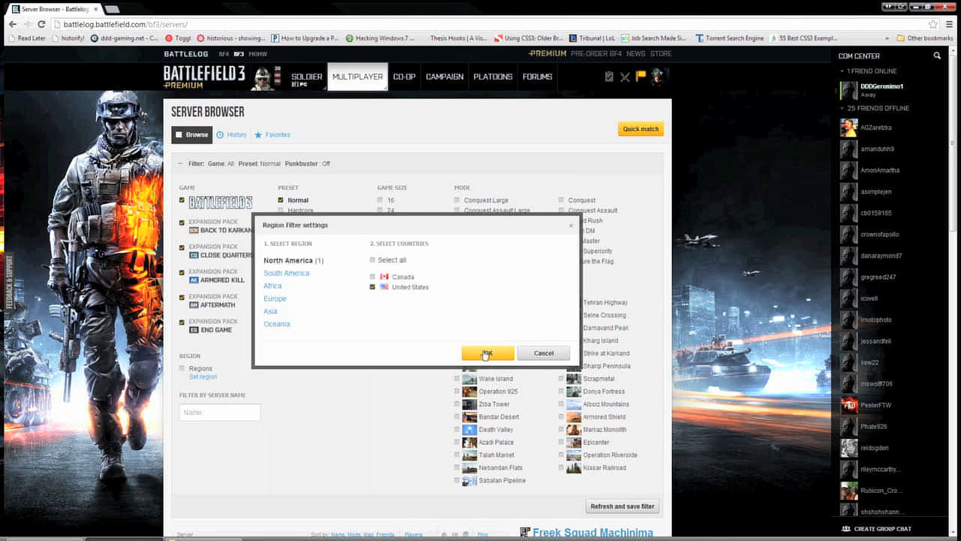
click(485, 353)
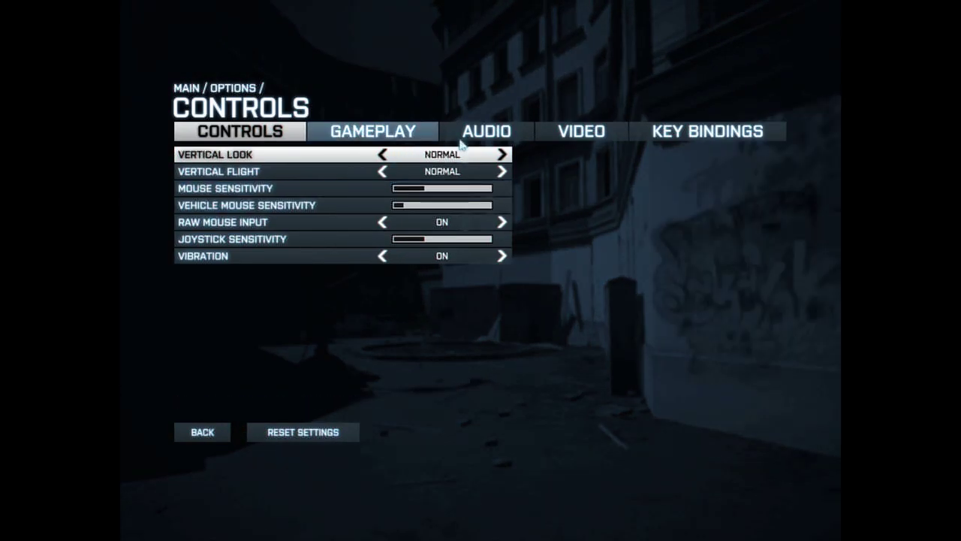
In Video options, cycle the Graphics Quality preset past Auto until it reads Low
click(582, 131)
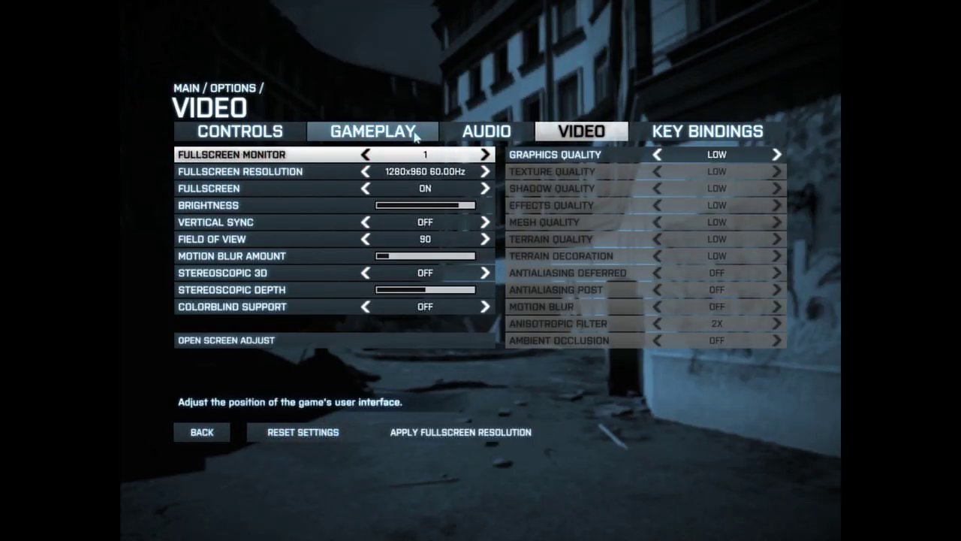
click(778, 155)
click(778, 154)
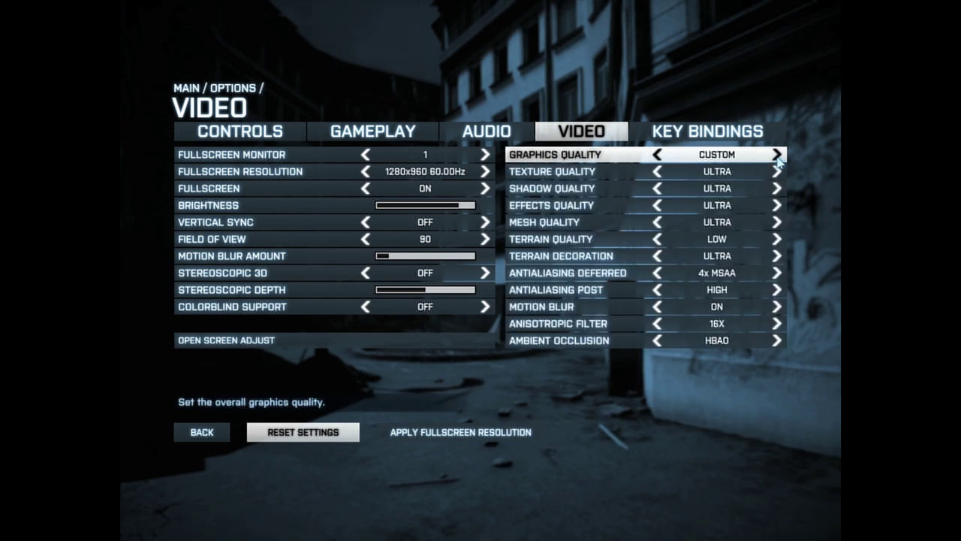
click(779, 155)
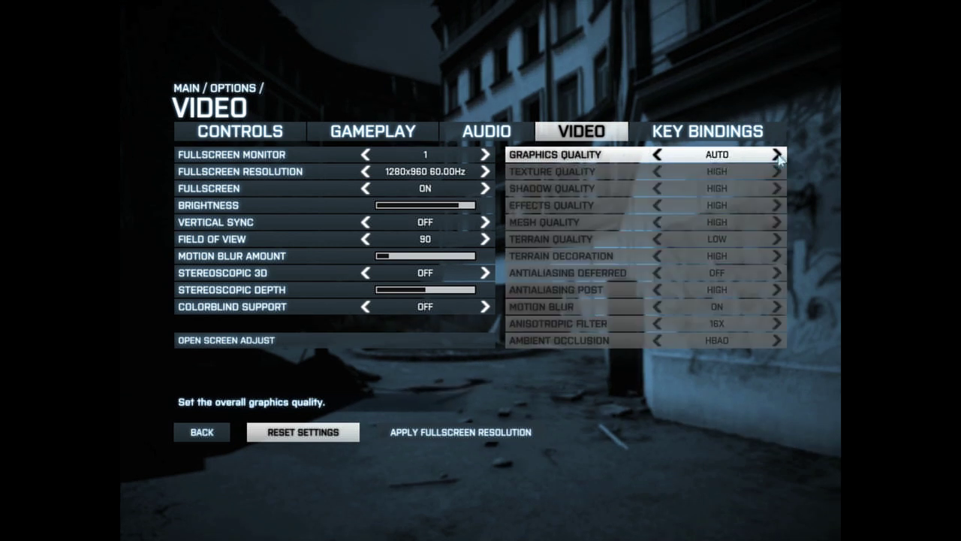
click(778, 155)
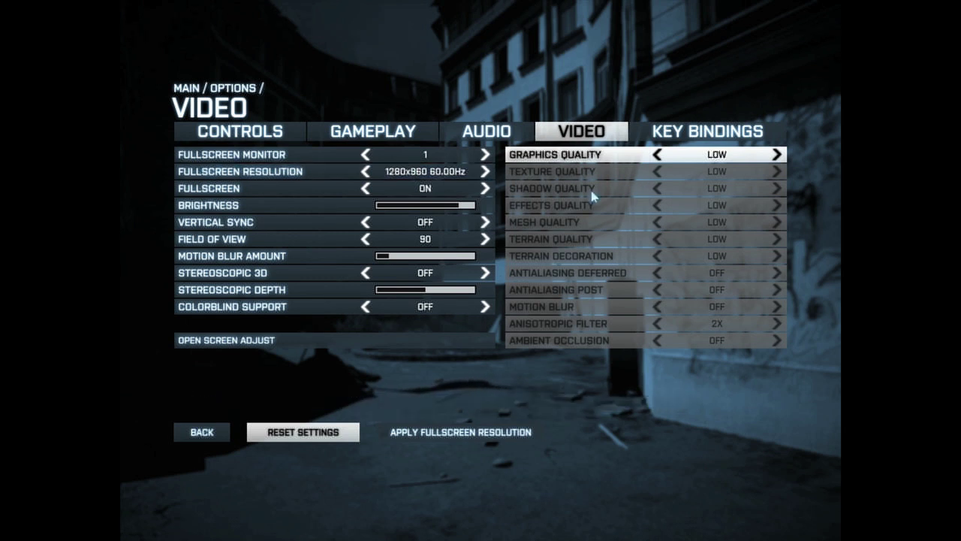
Keep the fullscreen resolution at 1280x960 and change the Motion Blur Amount slider
click(487, 172)
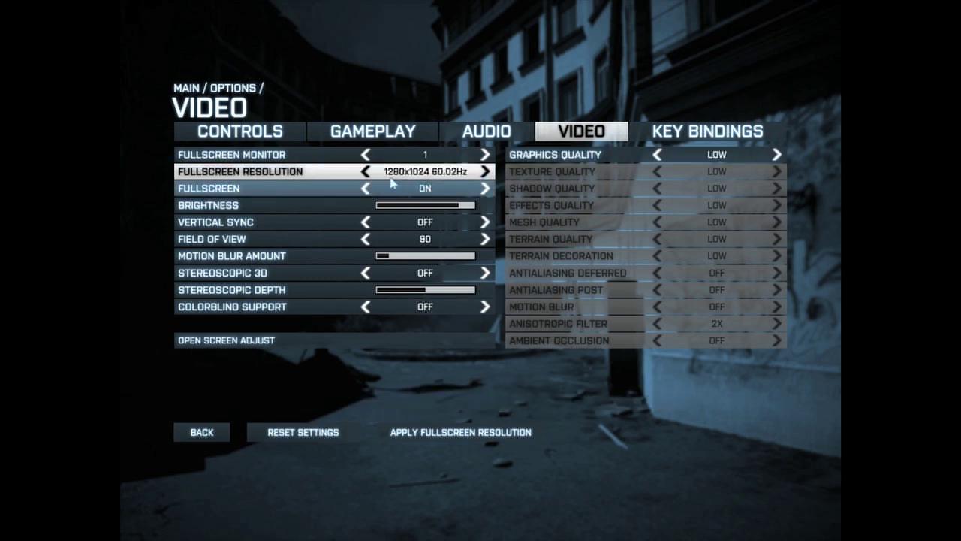
click(366, 172)
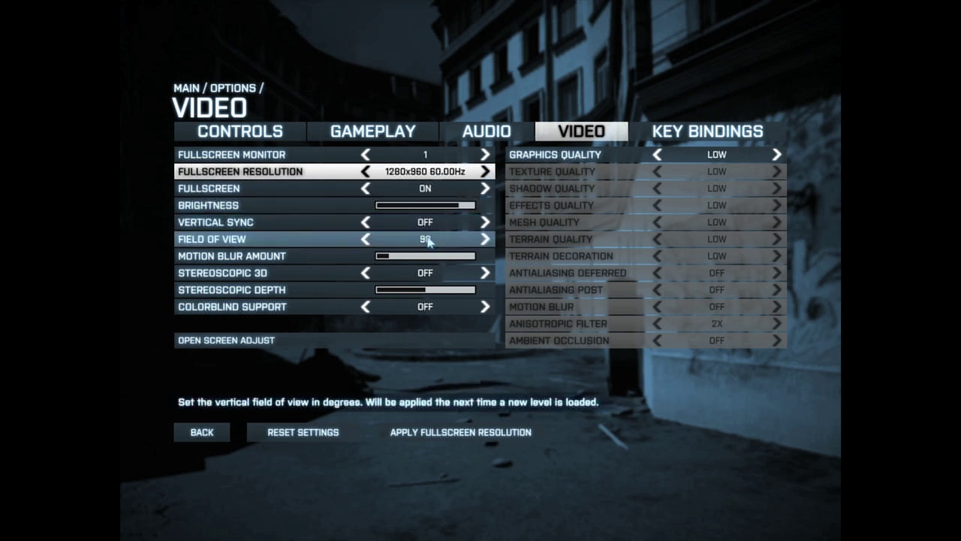
click(415, 257)
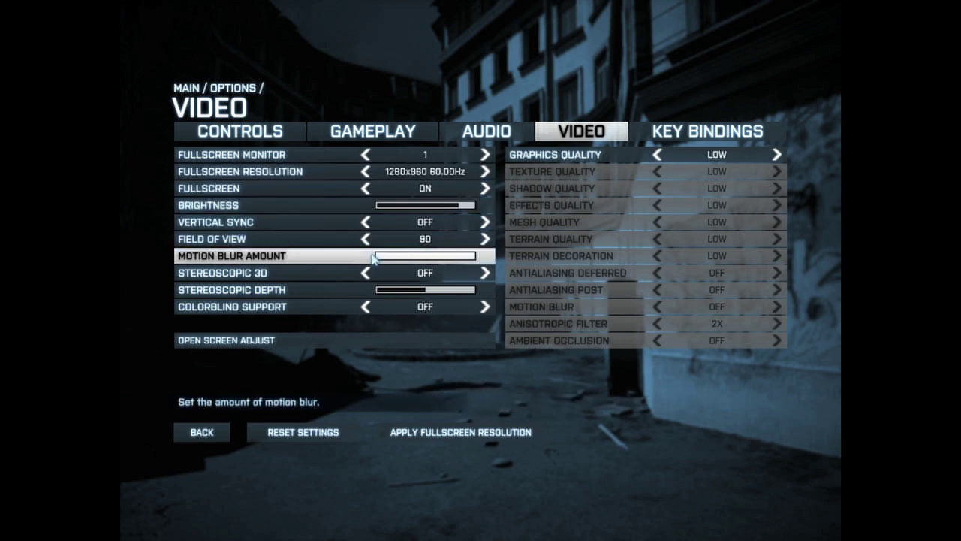